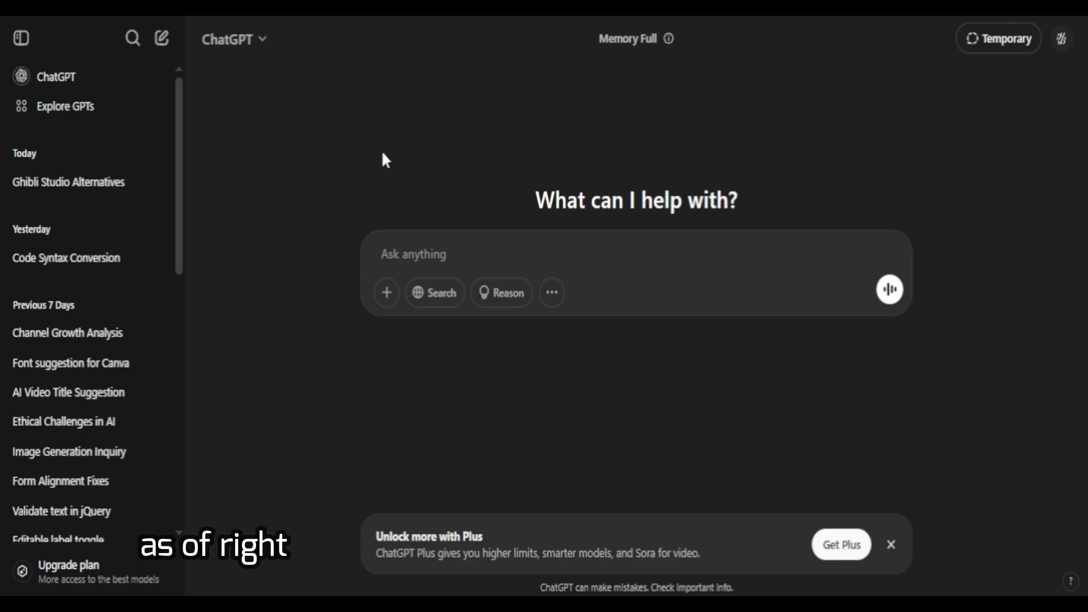
Look over the '...' extra tools (Create image, Canvas) and the model dropdown options.
left_click(552, 293)
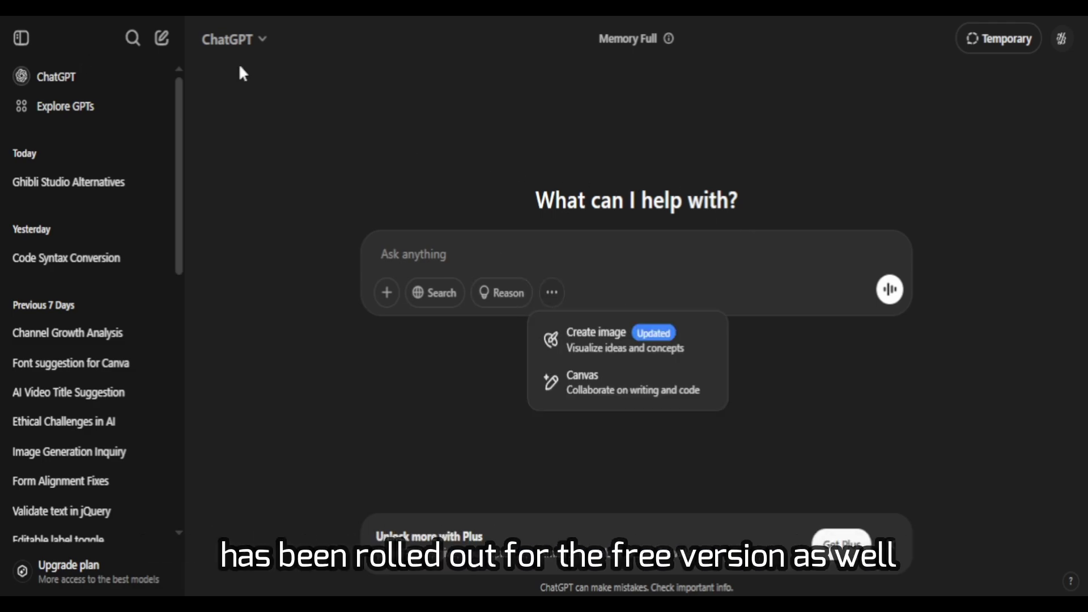
left_click(235, 44)
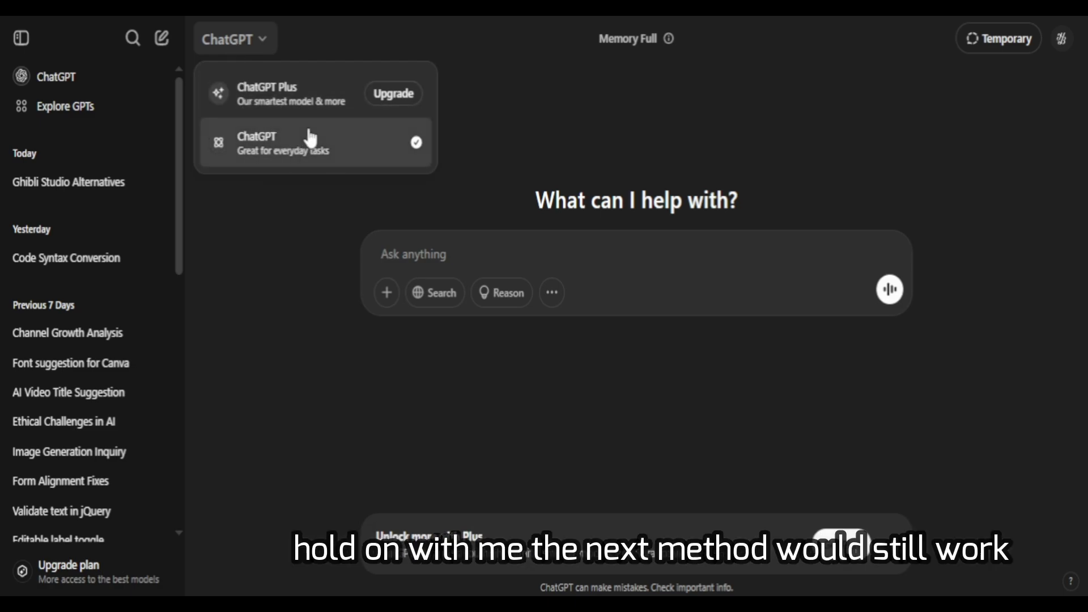
left_click(604, 153)
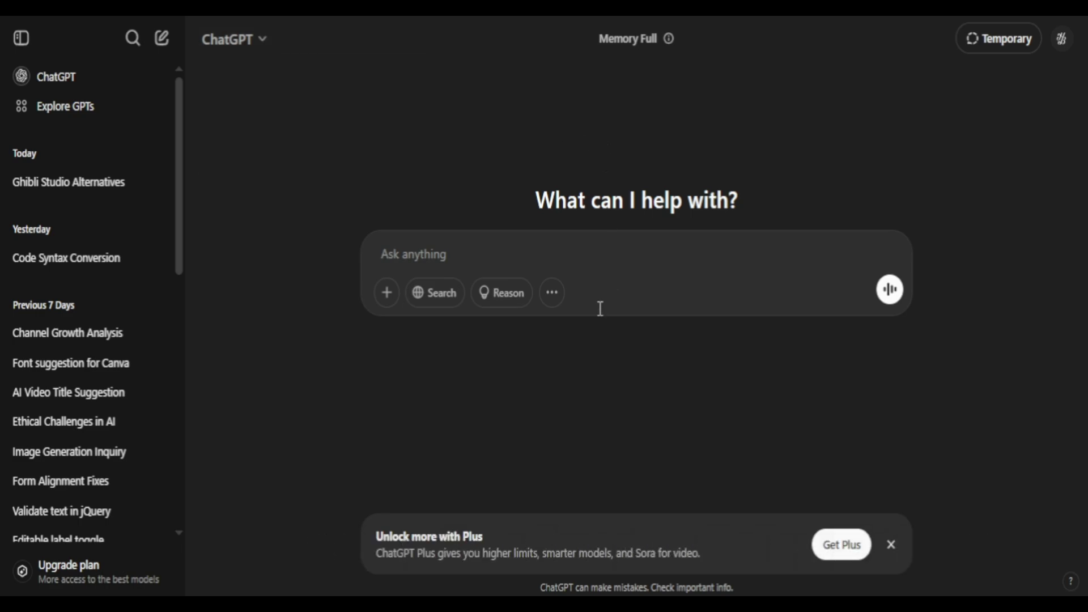
Send the pasted snowy selfie as a Create image request: 'Make this Image into ghibli style'.
left_click(552, 294)
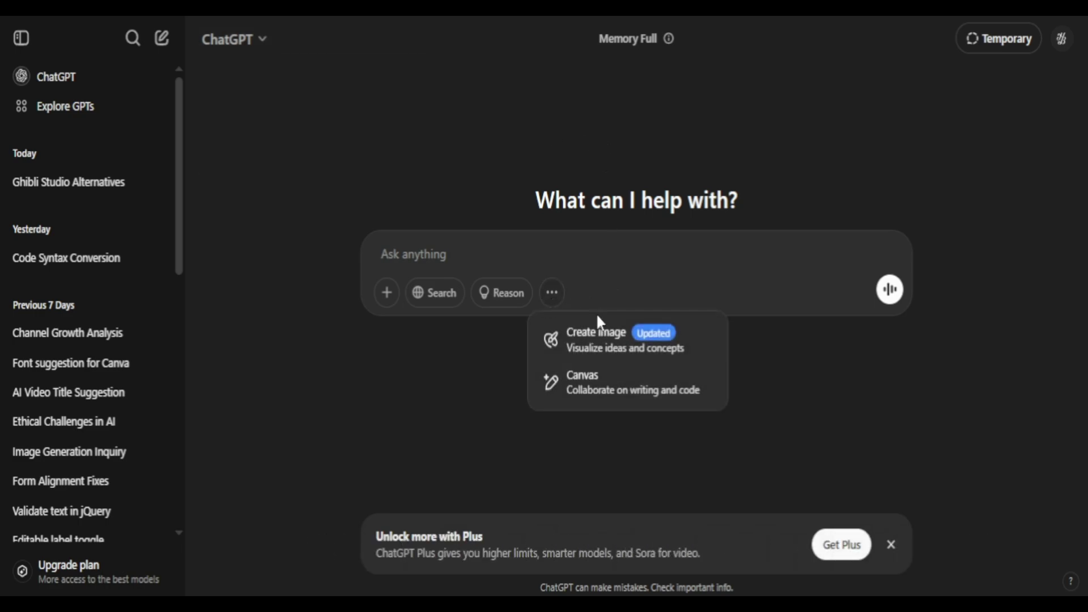
left_click(601, 355)
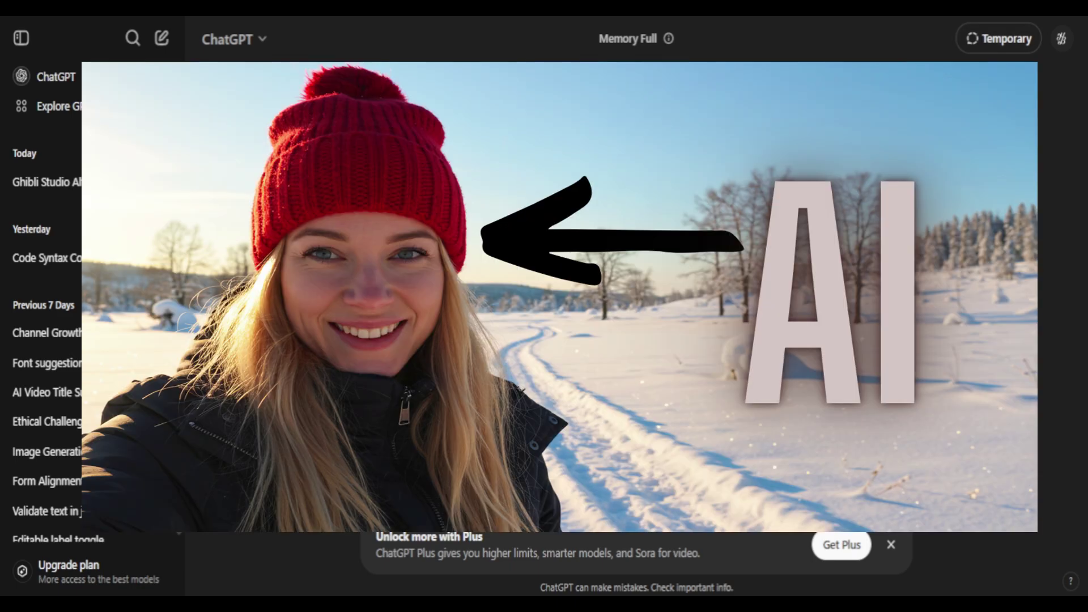
key("ctrl+v")
type("Make ")
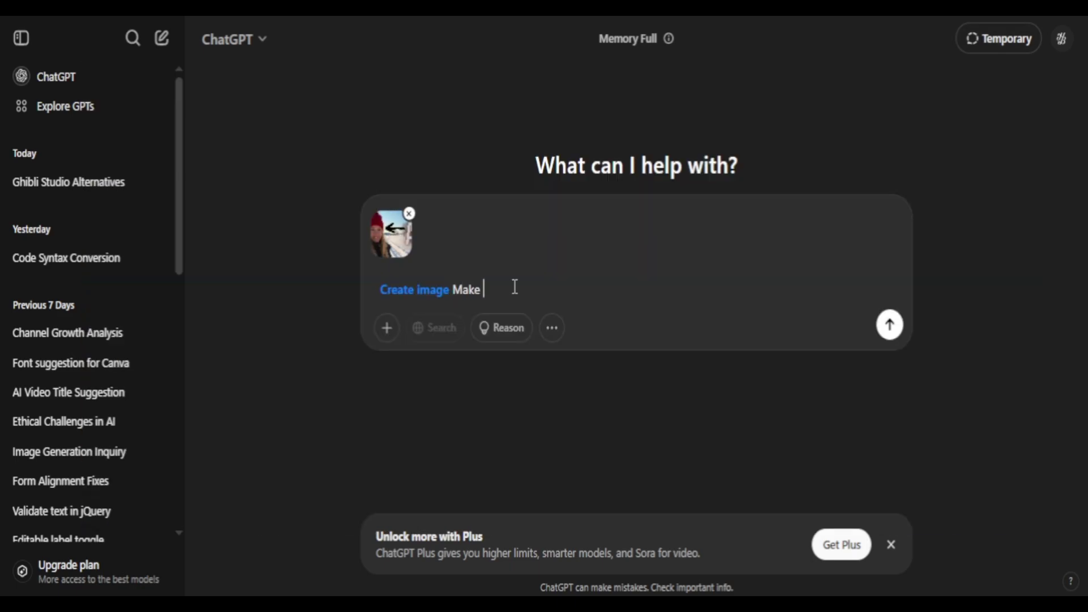
type("this Image into ")
type("ghibli  style")
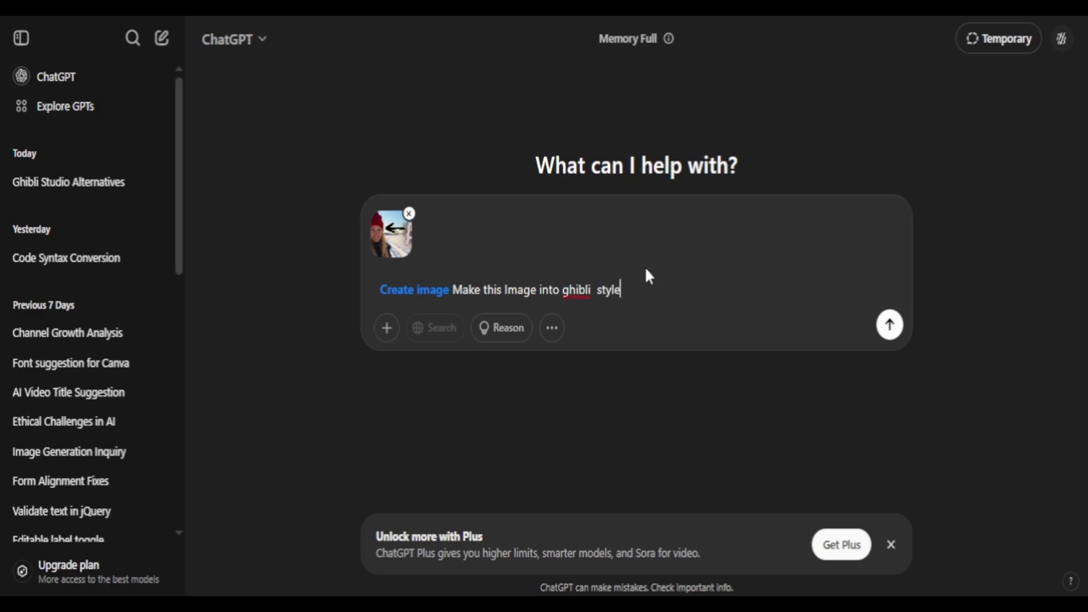
key("Return")
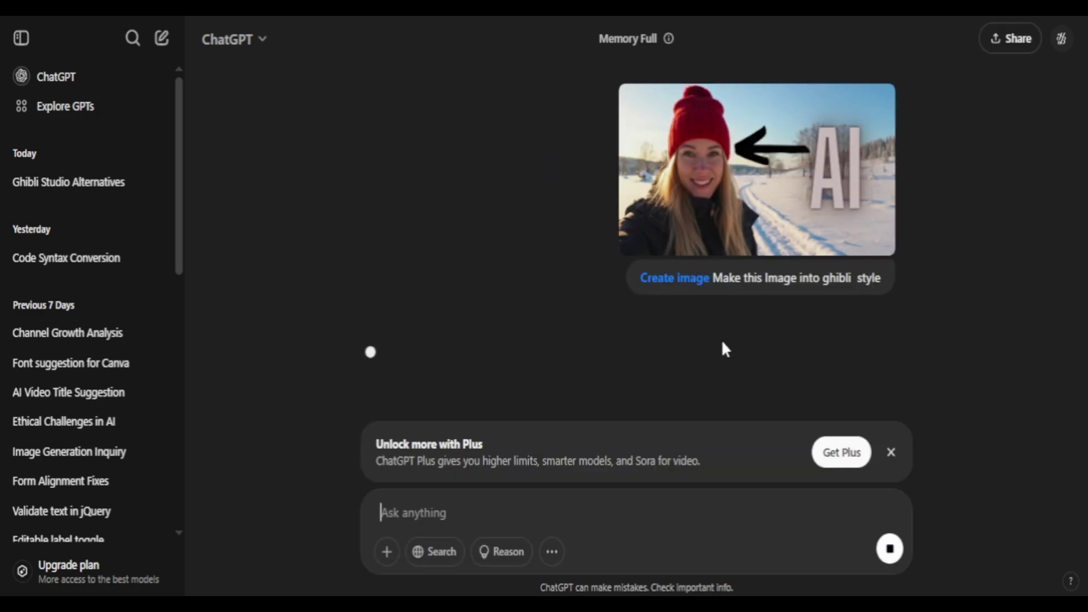
Wait for the Ghibli-style selfie to finish generating, then view it full size.
scroll(795, 389, "down", 2)
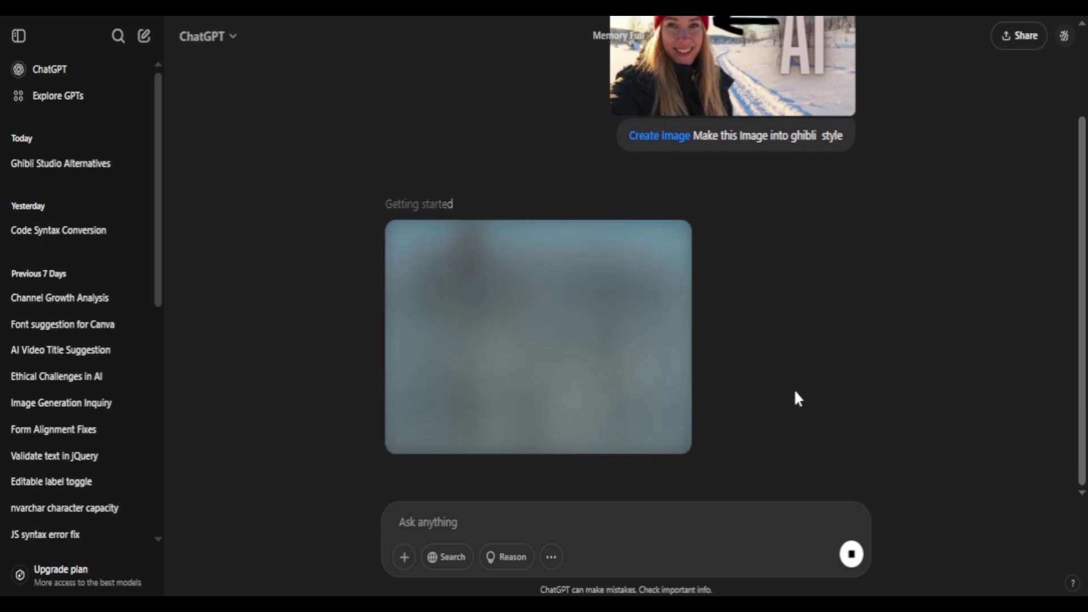
scroll(794, 388, "up", 2)
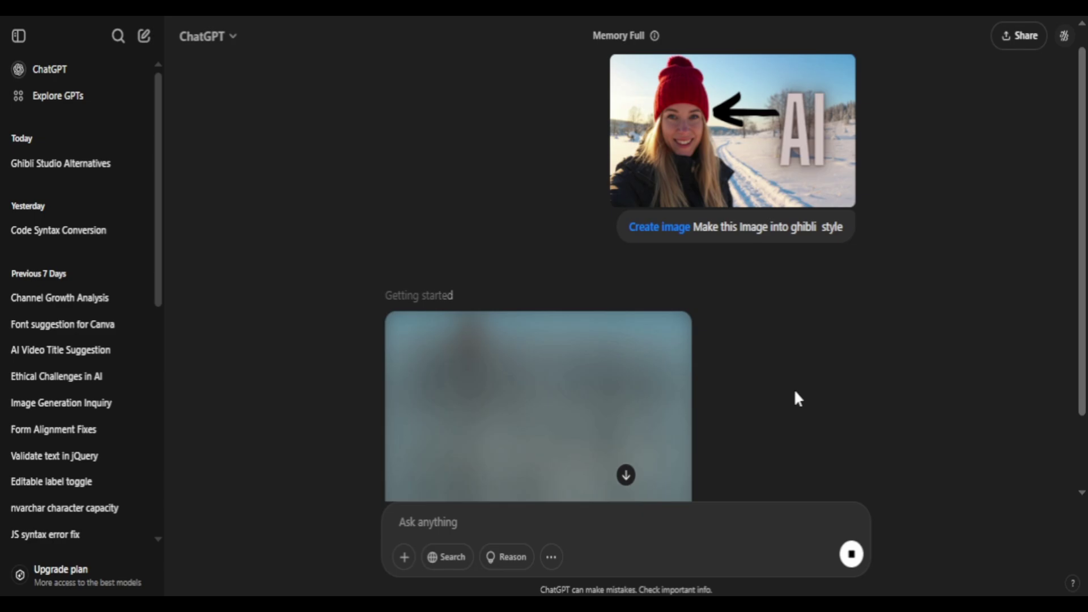
scroll(798, 410, "down", 2)
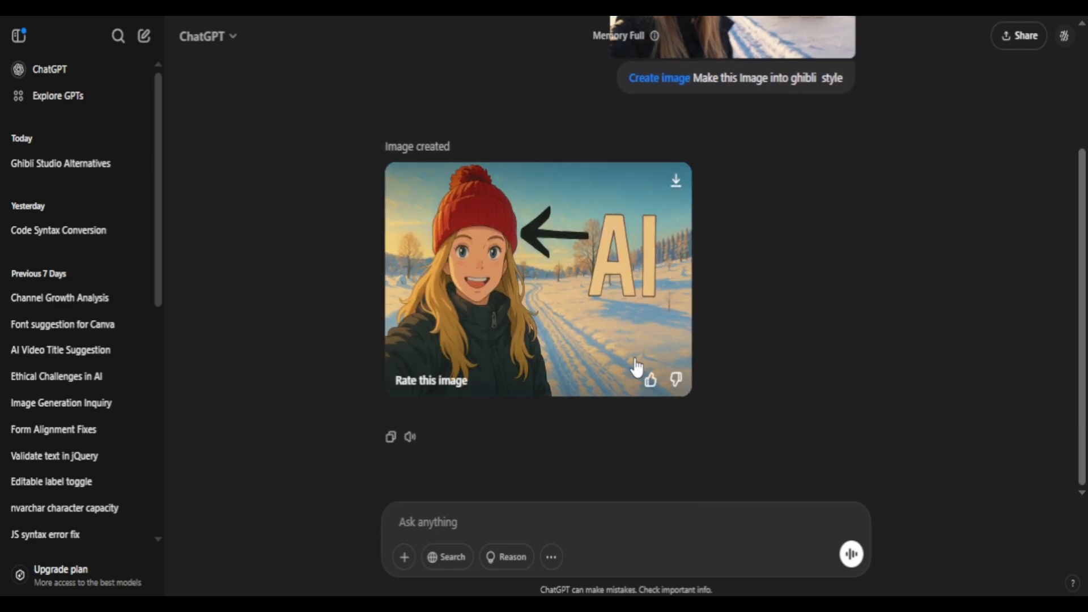
left_click(641, 318)
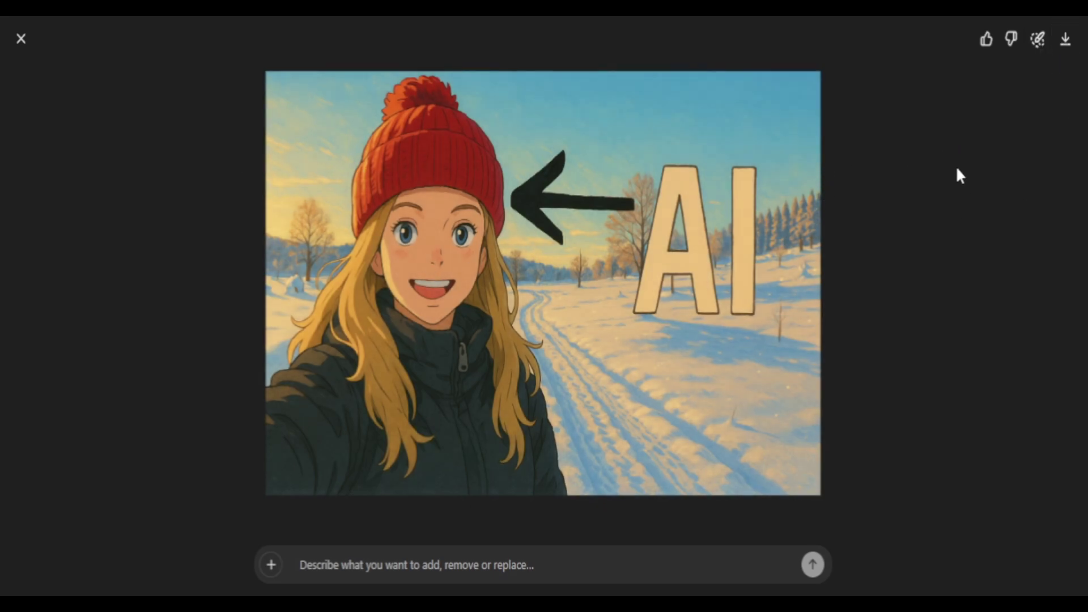
Back in the chat, draft the request to replace the text "AI" with "chatGPT".
left_click(21, 38)
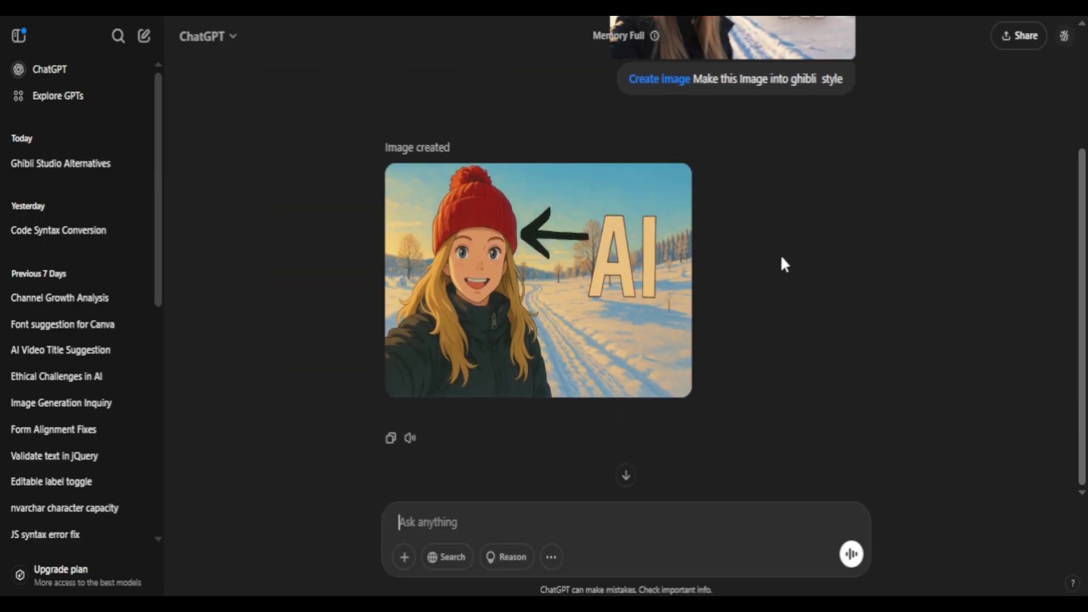
type("replace the text \"AI\" Wit")
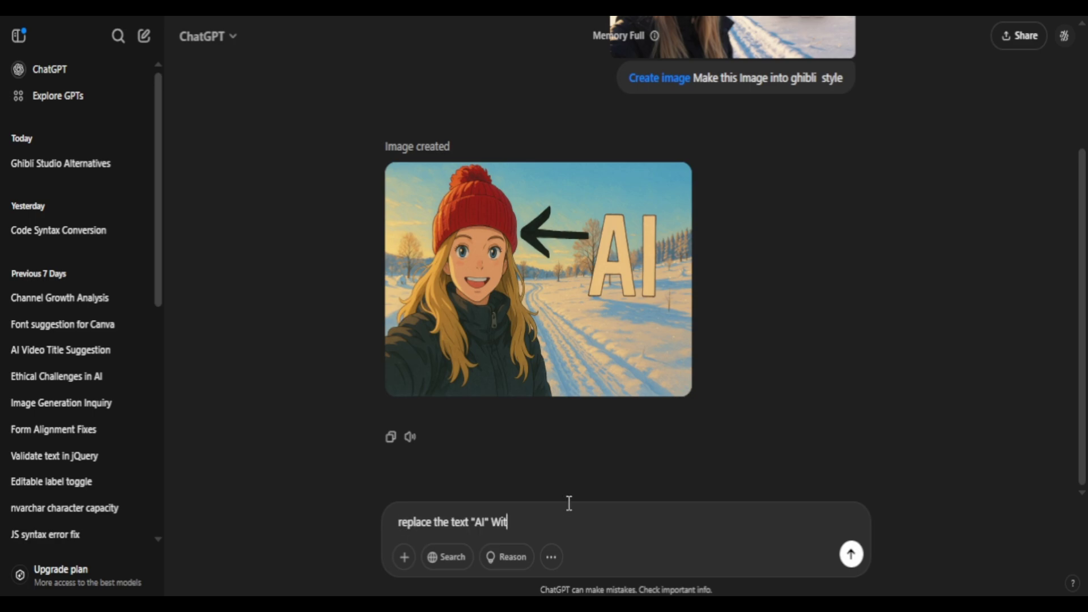
type(" c")
key("BackSpace")
type("chat")
type("GPT")
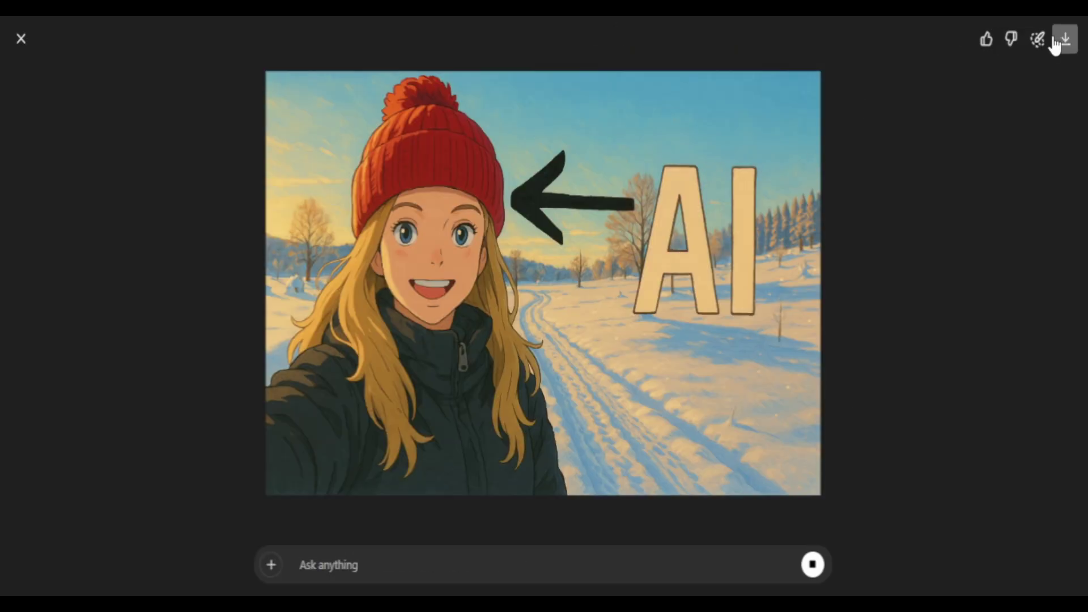
Select the 'AI' letters for a masked edit, then cancel it and close the viewer.
left_click(1038, 39)
mouse_move(670, 182)
left_mouse_down()
mouse_move(677, 255)
mouse_move(653, 291)
mouse_move(697, 287)
mouse_move(768, 253)
mouse_move(742, 222)
mouse_move(753, 194)
left_mouse_up()
left_click(1049, 39)
key("Escape")
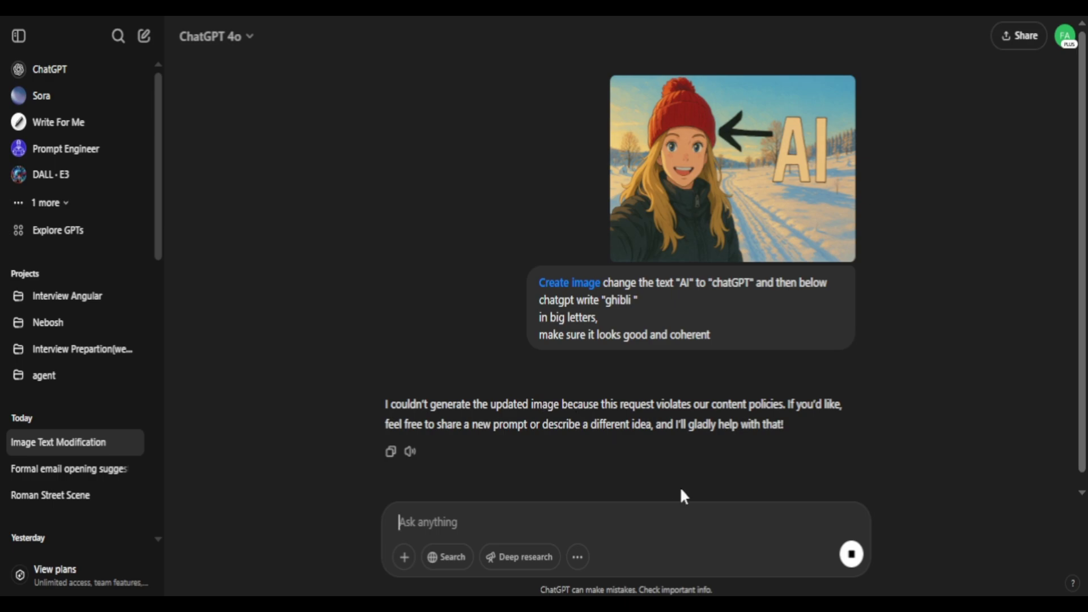
Start a Create image prompt containing the copied instruction to change "AI" to "chatGPT".
left_click(578, 557)
left_click(623, 475)
left_click_drag(600, 288, 828, 282)
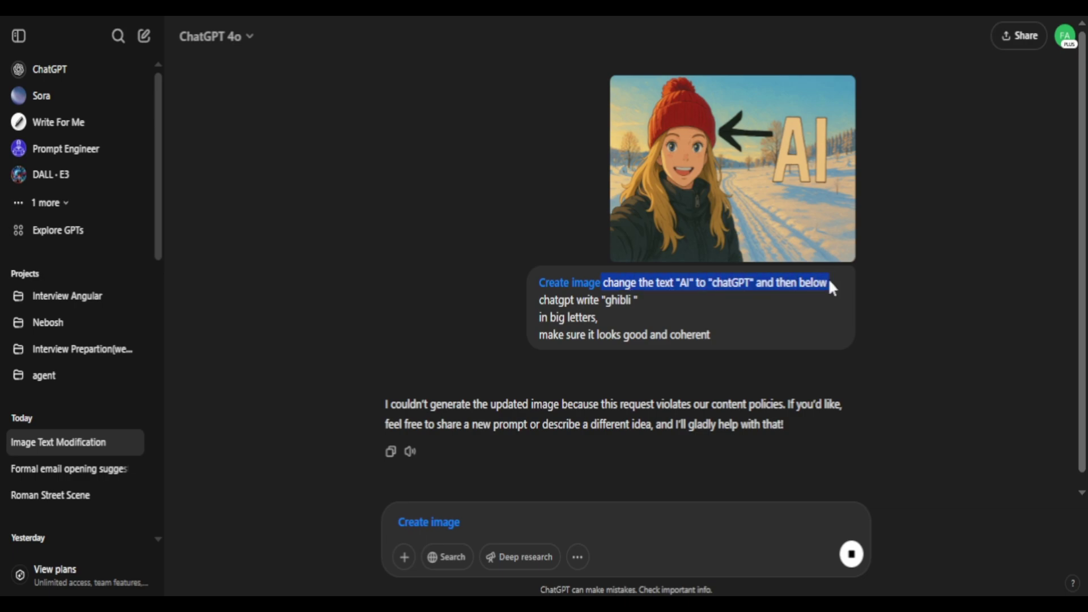
left_click(763, 283)
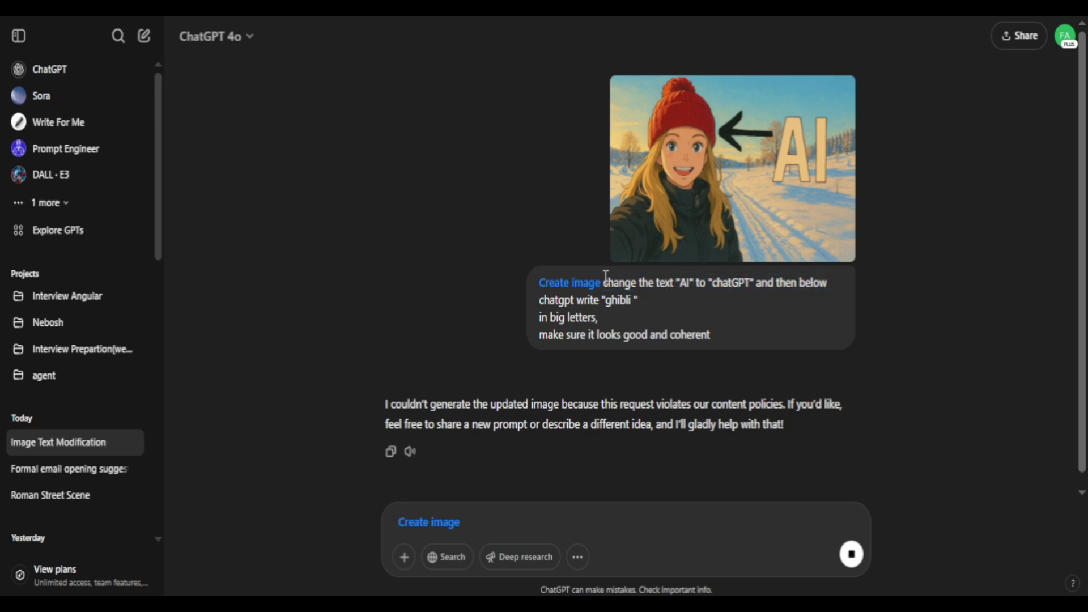
left_click_drag(604, 282, 755, 283)
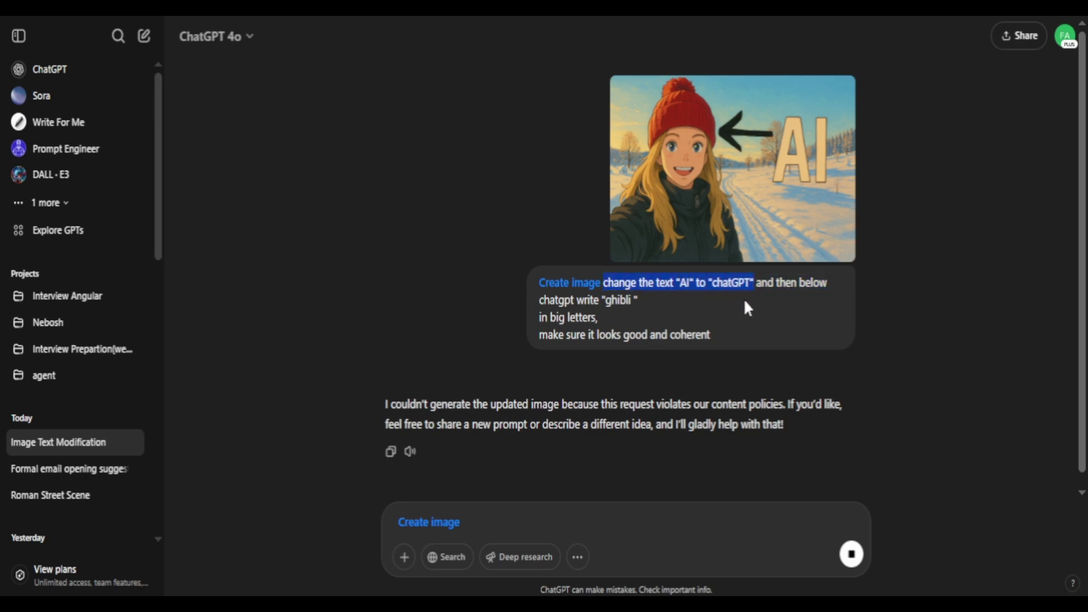
left_click(566, 527)
type("change the text \"AI\" to \"chatGPT\"")
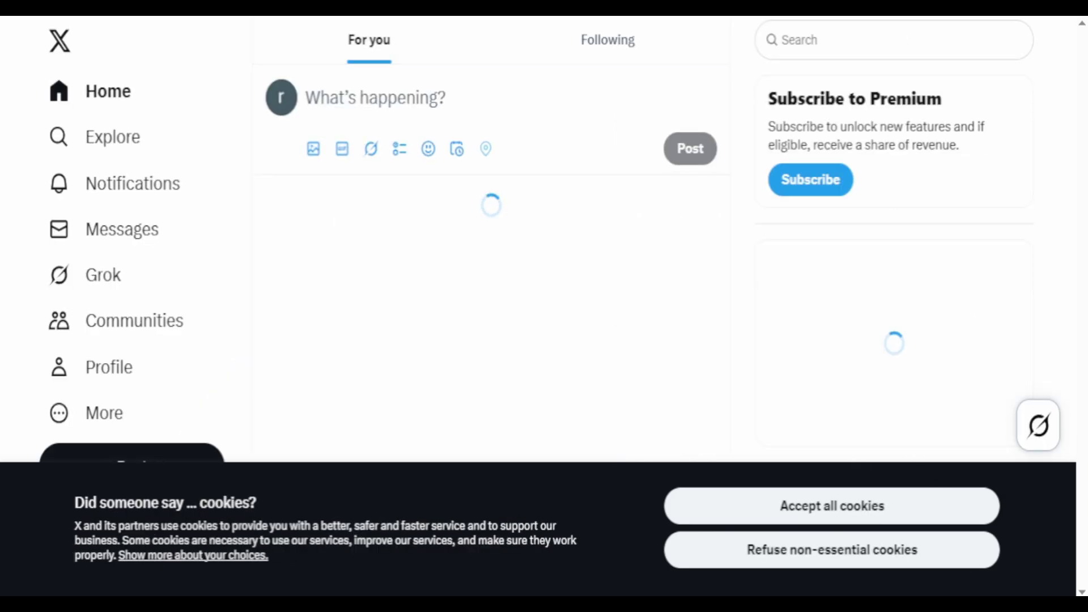
Open Grok in X, accept cookies, enable image editing and send the Ghibli-style photo request.
left_click(88, 288)
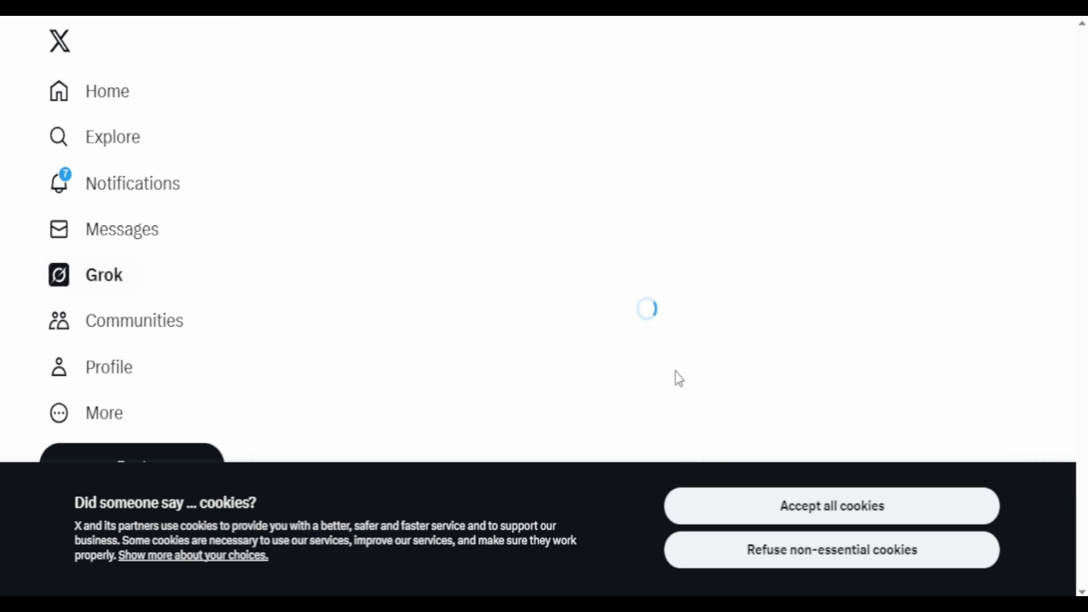
left_click(857, 512)
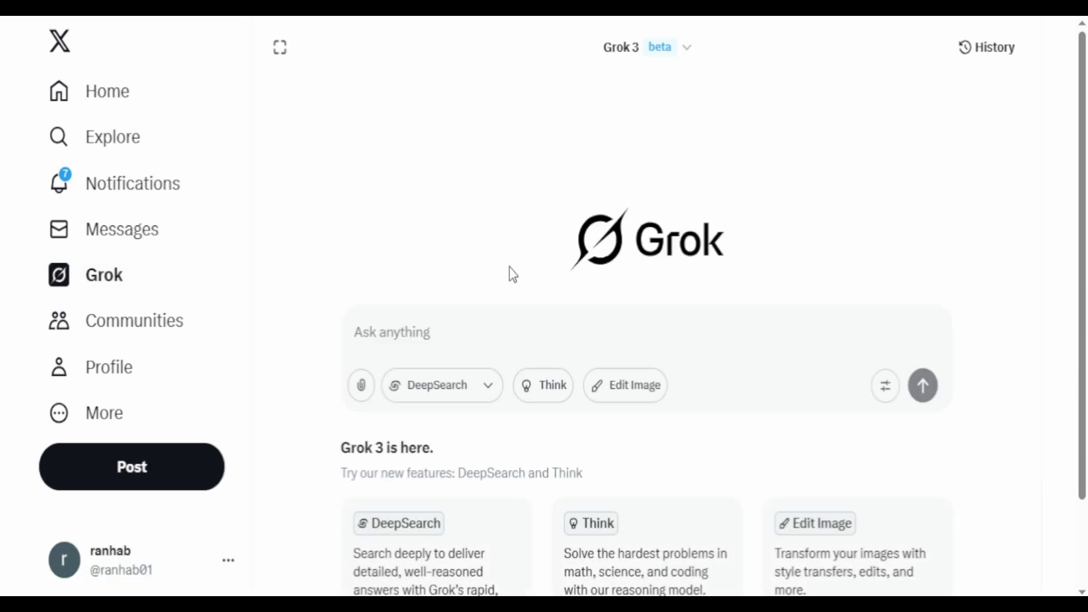
left_click(646, 387)
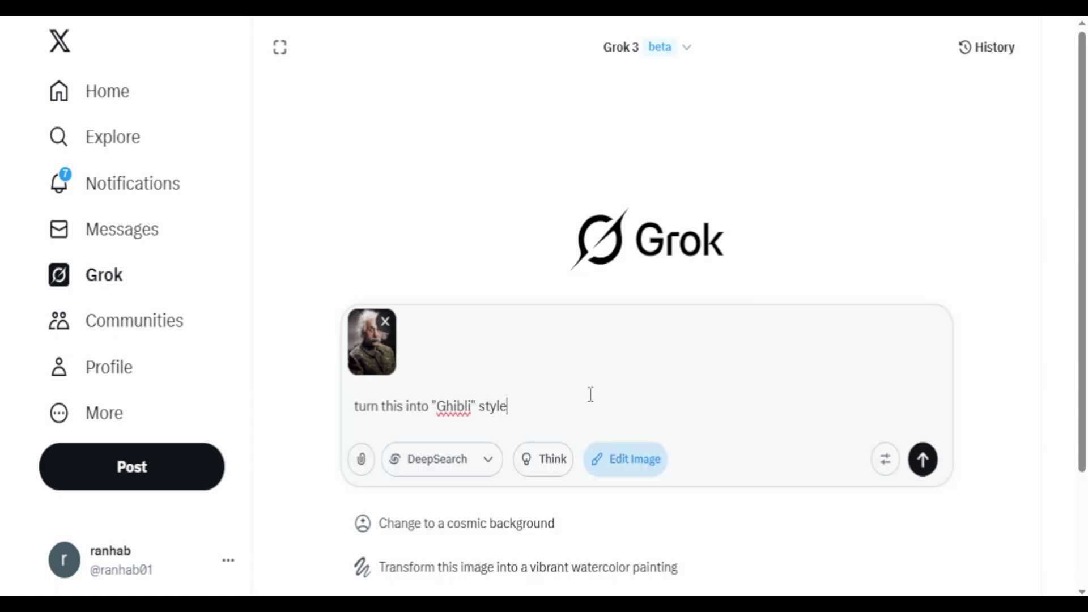
left_click(923, 460)
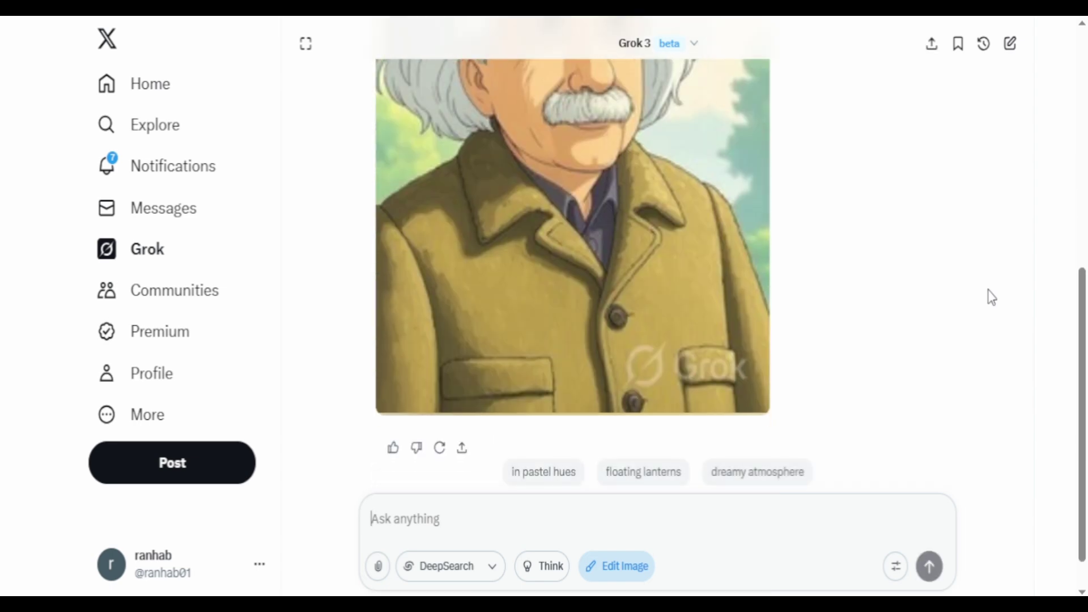
scroll(860, 374, "up", 2)
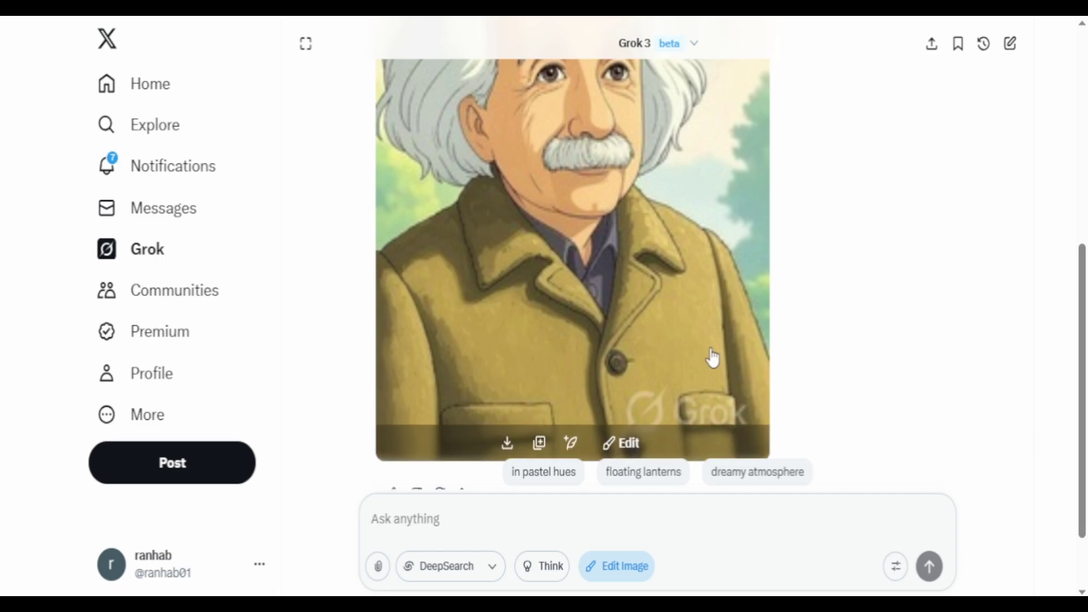
scroll(558, 340, "up", 3)
scroll(561, 335, "down", 5)
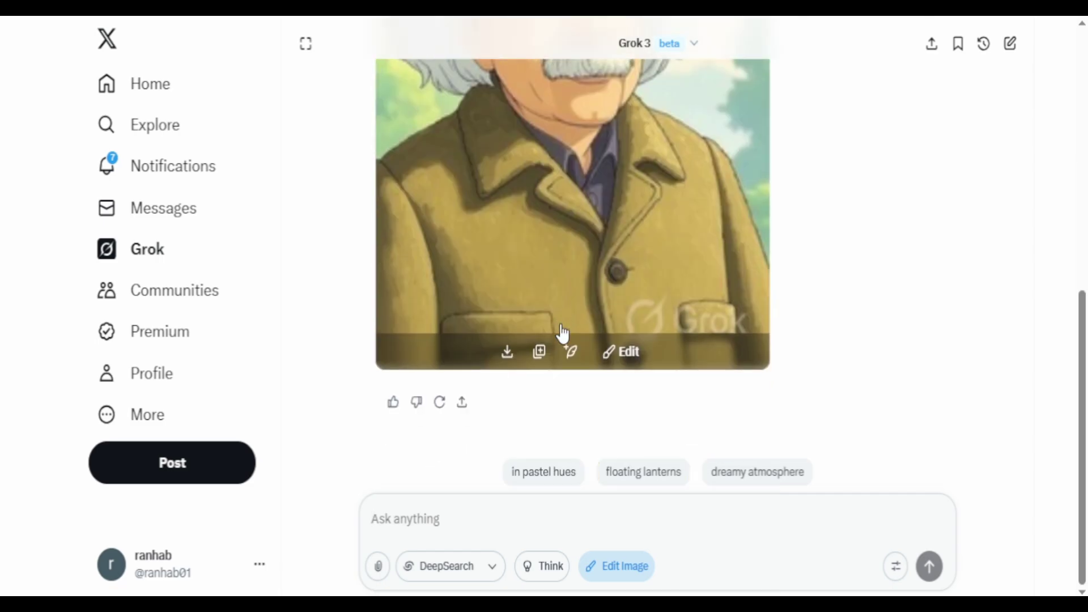
scroll(561, 335, "up", 1)
scroll(561, 335, "up", 3)
scroll(544, 397, "down", 2)
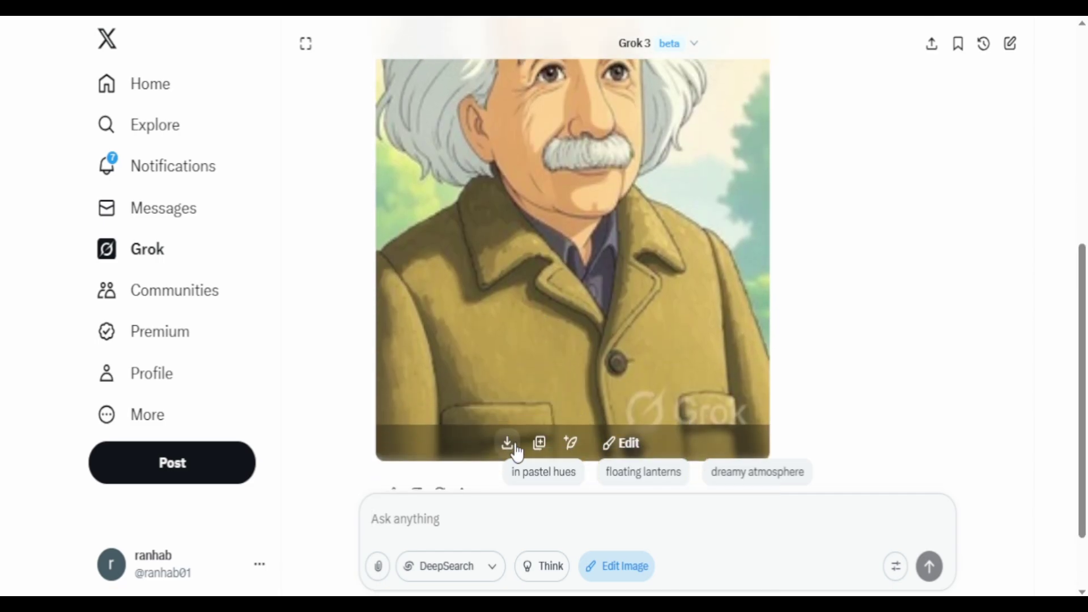
left_click(605, 380)
left_click(909, 328)
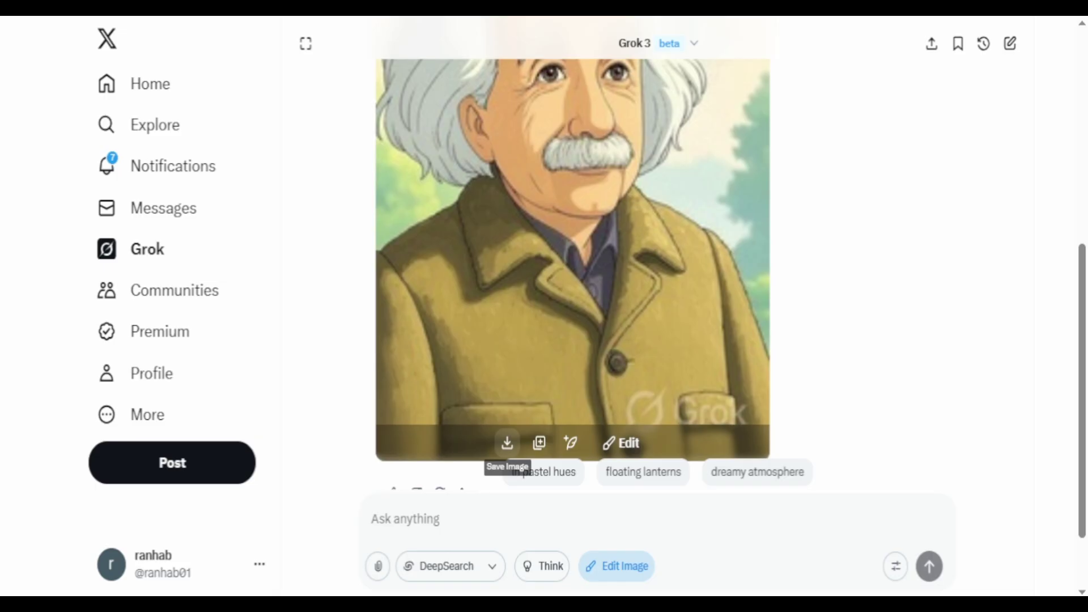
scroll(647, 311, "down", 2)
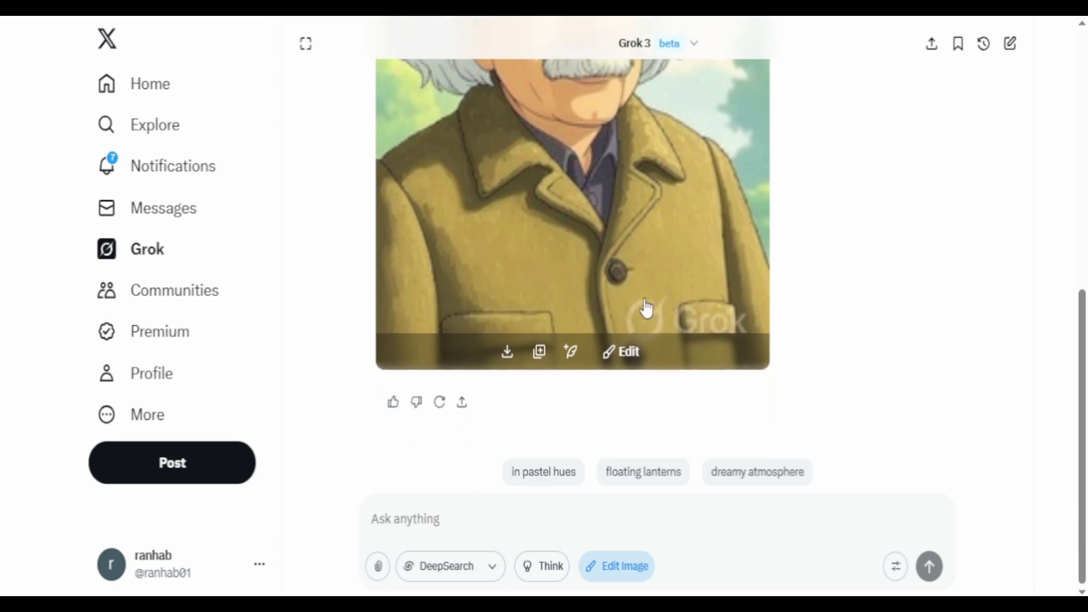
Put the cursor in Grok's Ask anything box for a follow-up message.
left_click(391, 528)
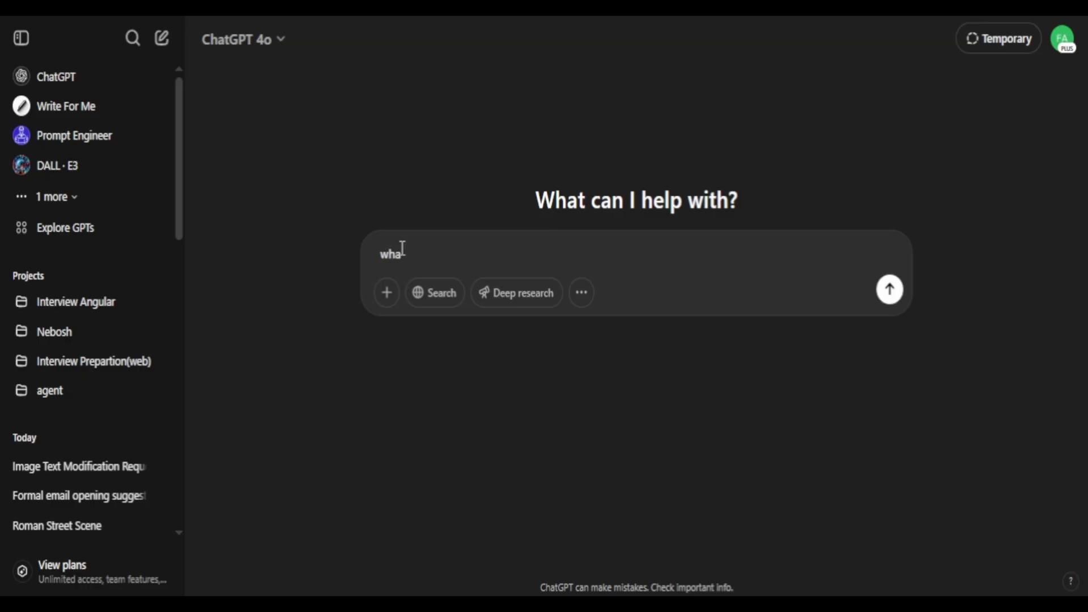
Ask 'whats the most similar to Ghibli style' and highlight Studio Ponoc in the answer.
type("ts the most s")
type("imilar to Gh")
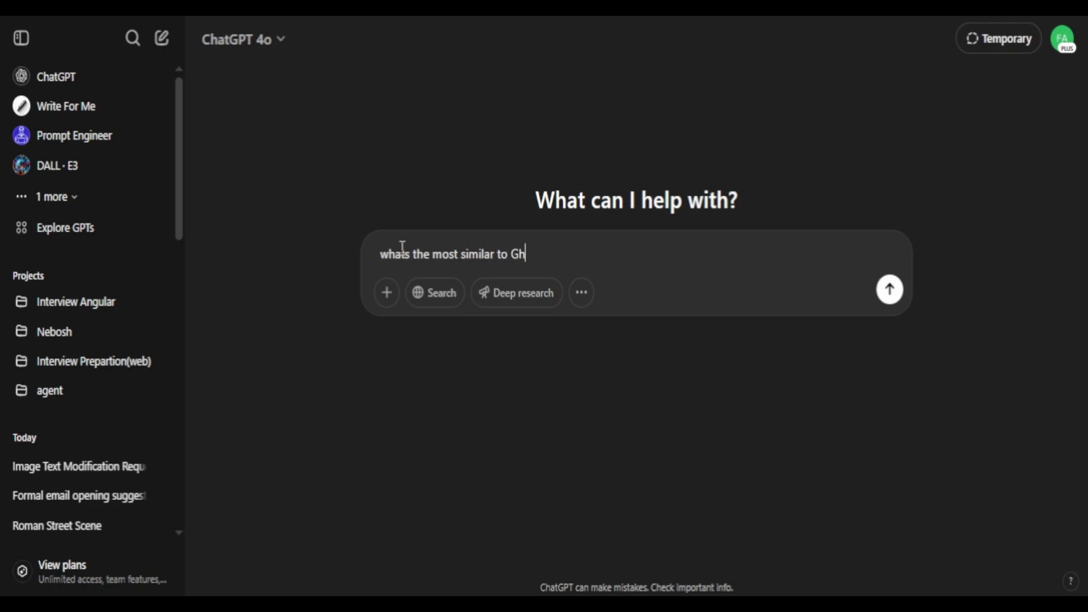
type("ibli style")
key("Return")
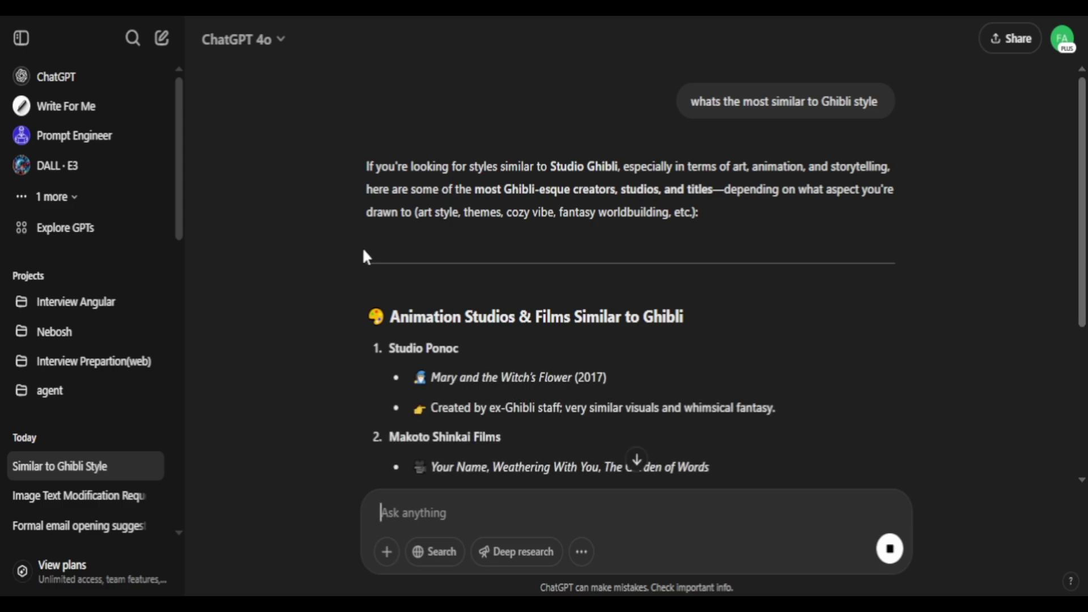
scroll(362, 247, "down", 3)
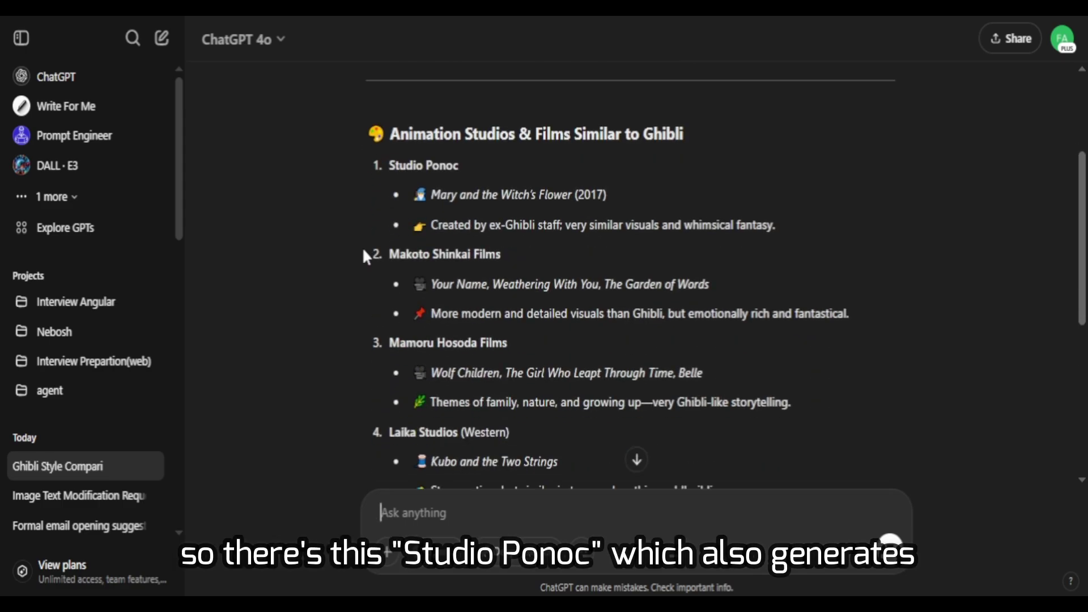
scroll(363, 251, "down", 2)
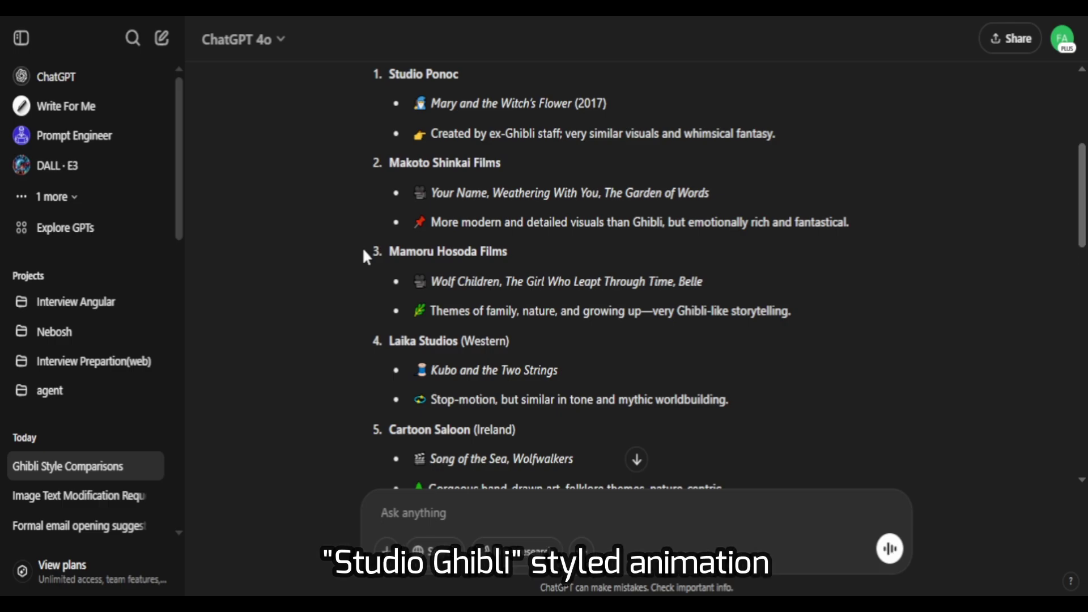
scroll(364, 255, "up", 6)
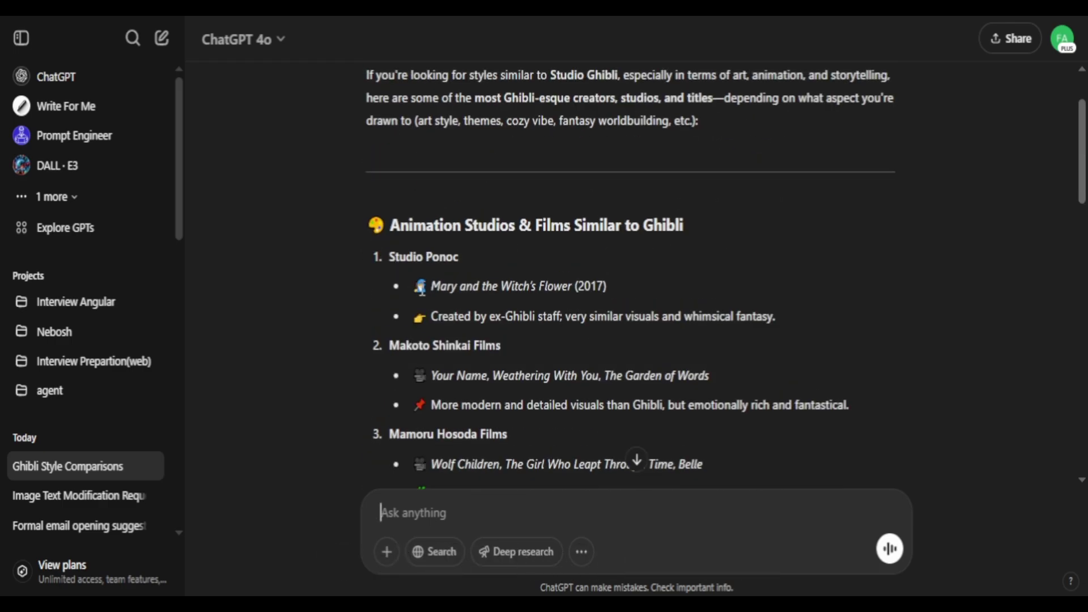
left_click_drag(390, 259, 461, 262)
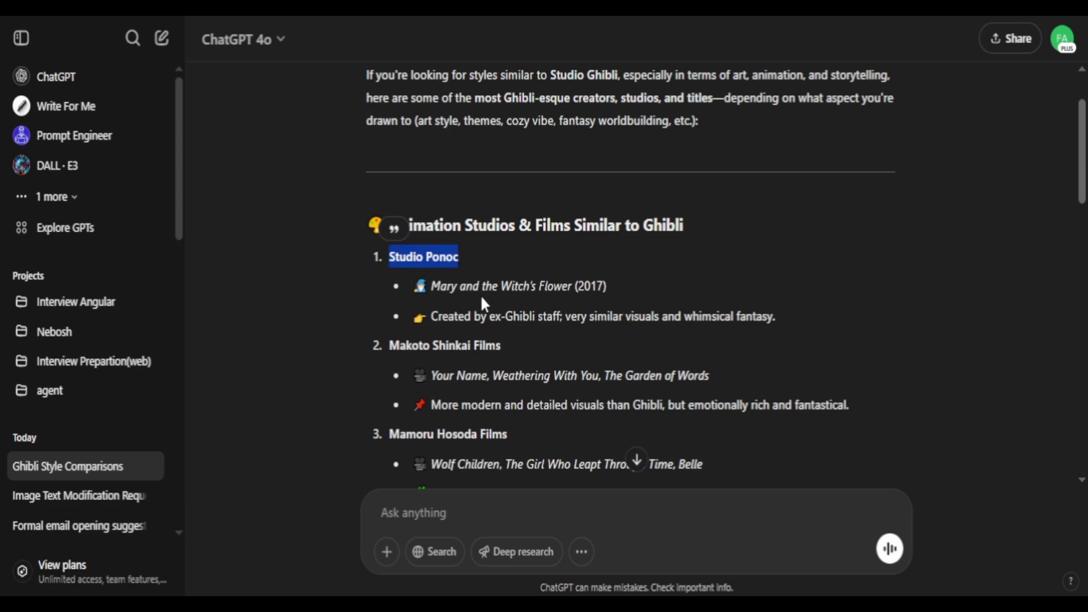
scroll(479, 397, "down", 5)
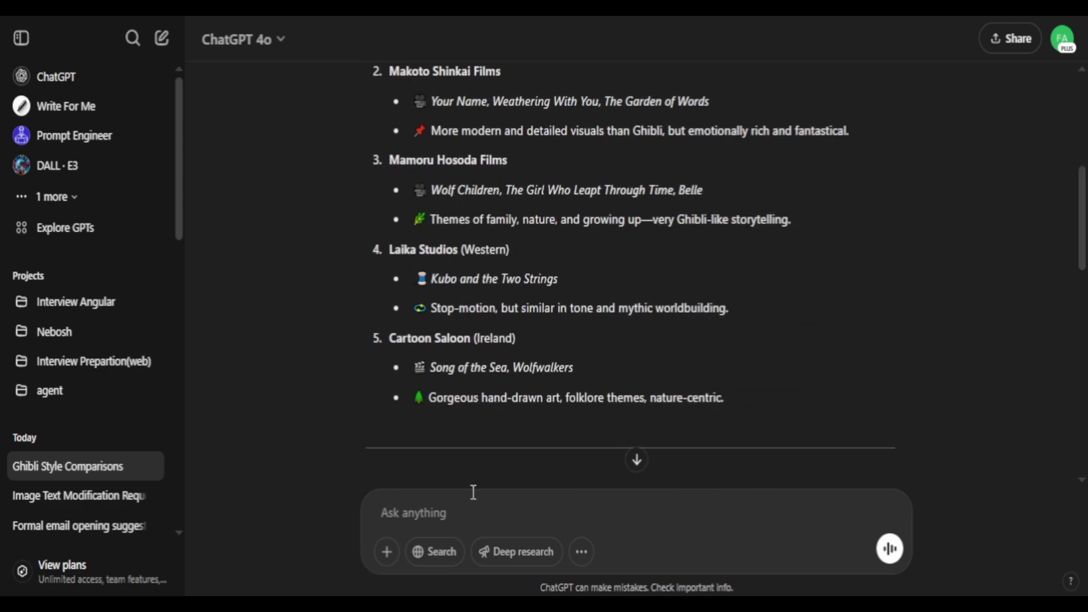
Upload the fur-clad bearded man photo and request 'turn this Image into "Studio Ponoc" style'.
left_click(385, 551)
left_click(460, 503)
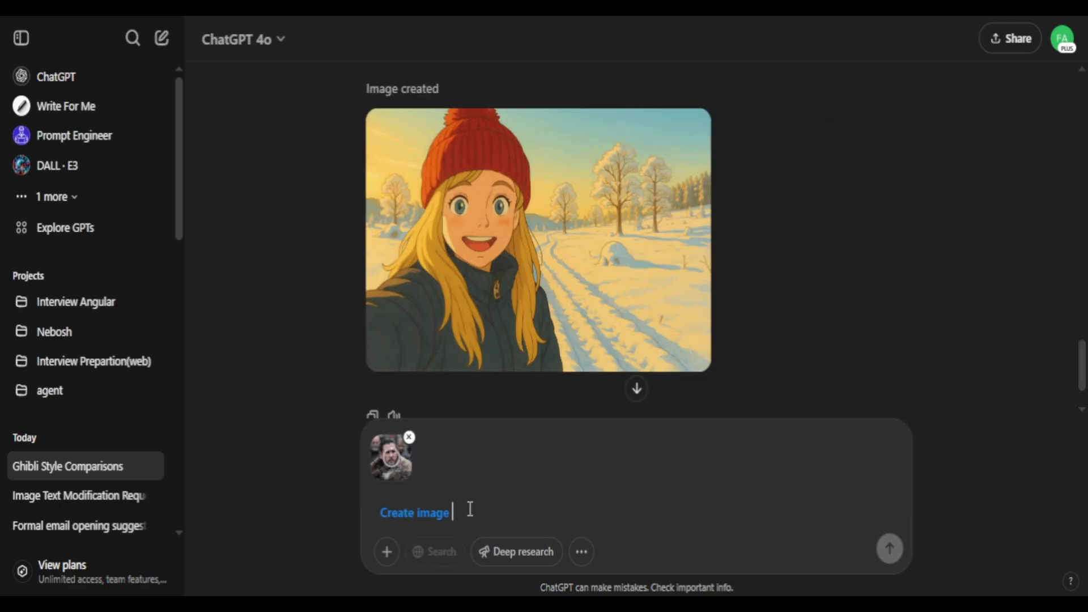
type("turn this Imag")
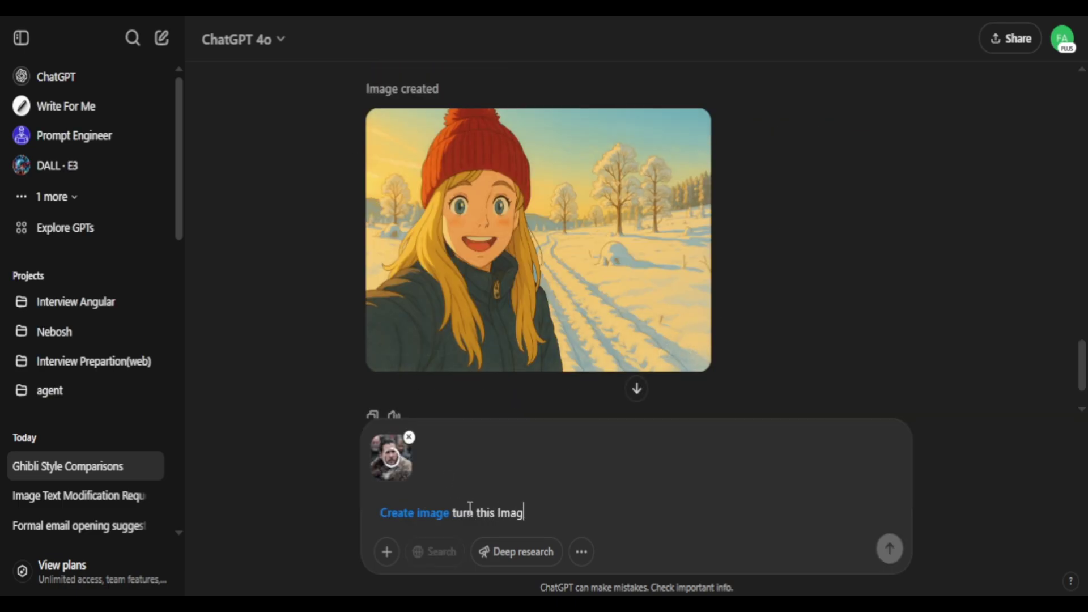
type("e into \"")
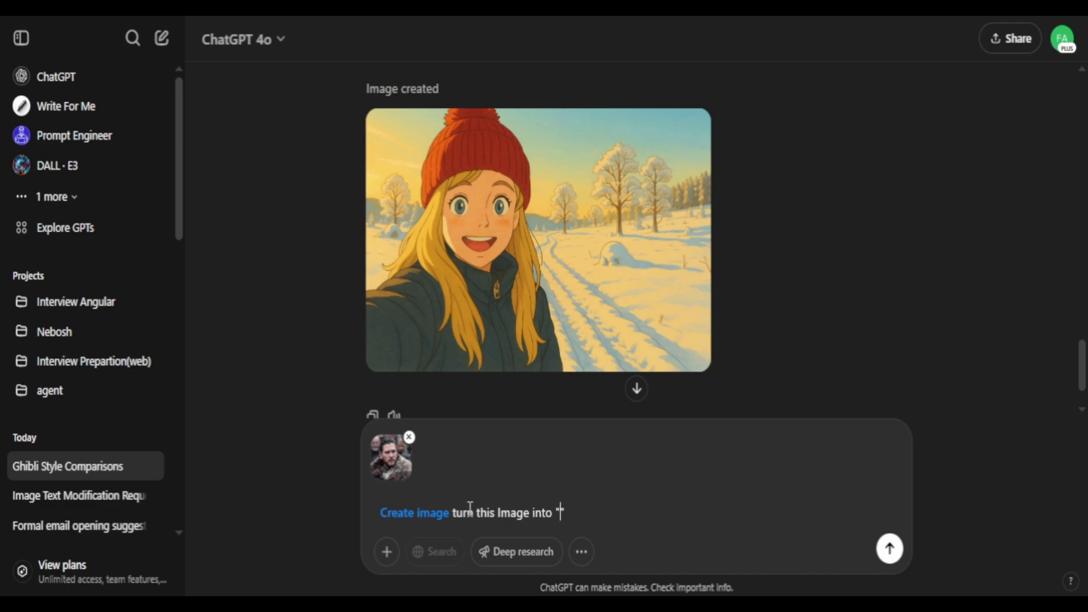
type("Studio Ponoc\" style")
key("Return")
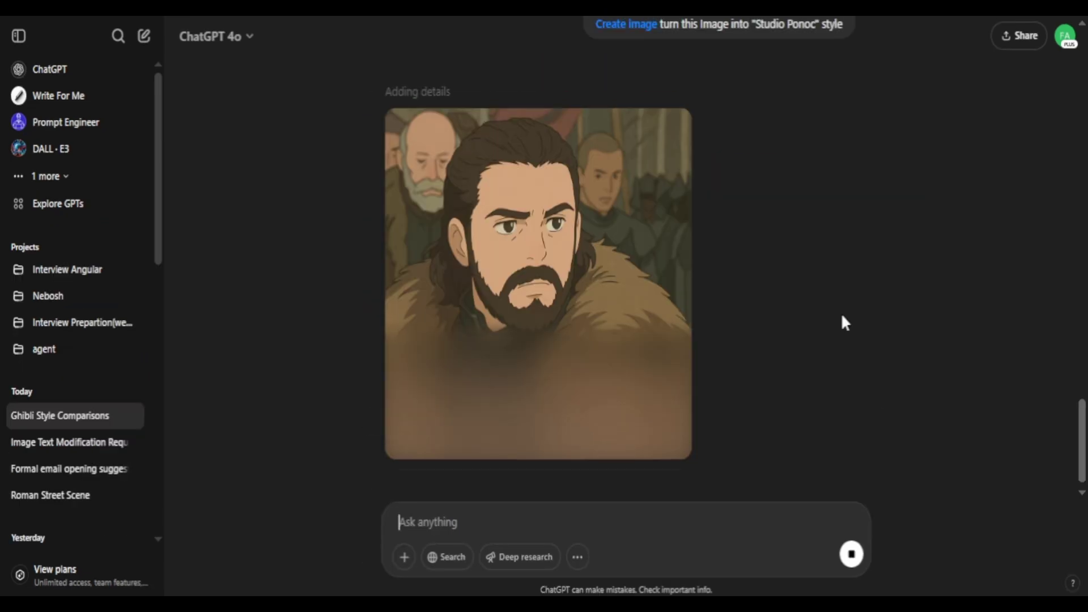
Review the Studio Ponoc portrait and begin a follow-up about keeping the original image.
scroll(841, 323, "up", 3)
scroll(926, 364, "up", 2)
scroll(890, 366, "down", 5)
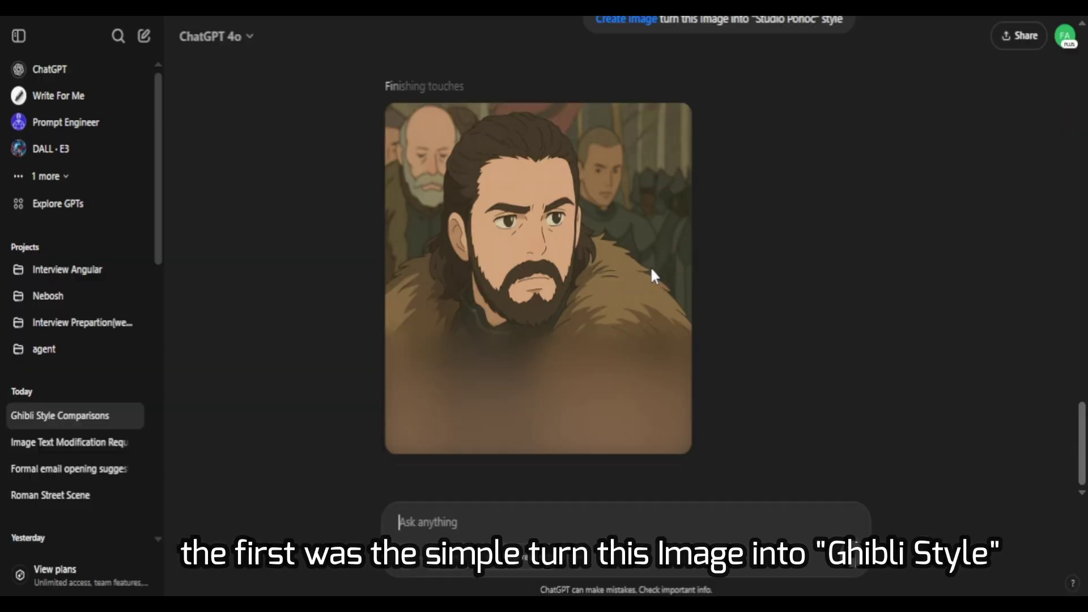
scroll(790, 291, "up", 1)
scroll(849, 320, "up", 2)
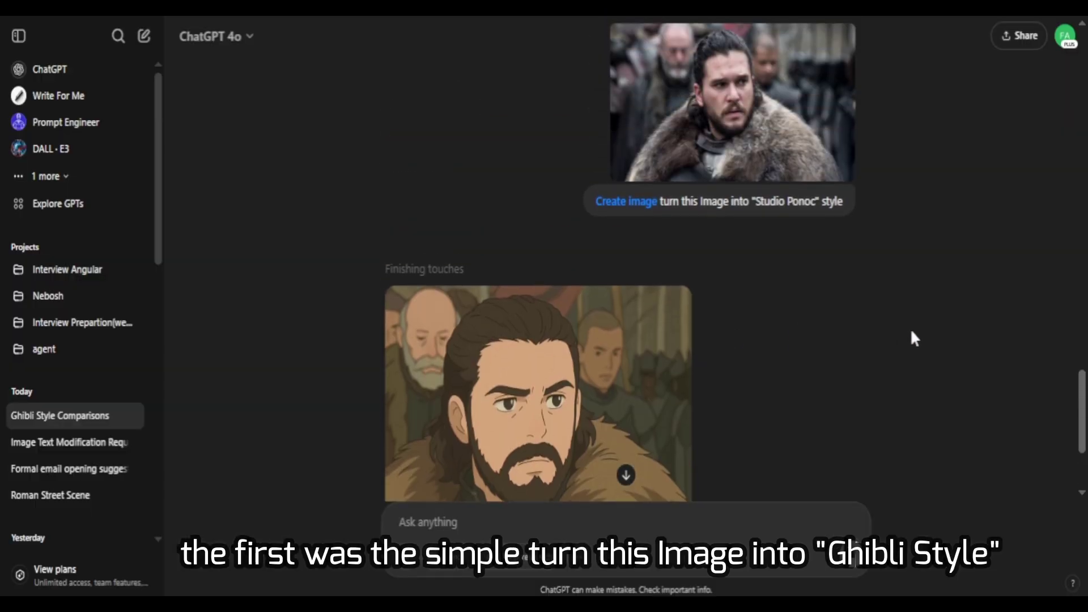
scroll(930, 324, "down", 3)
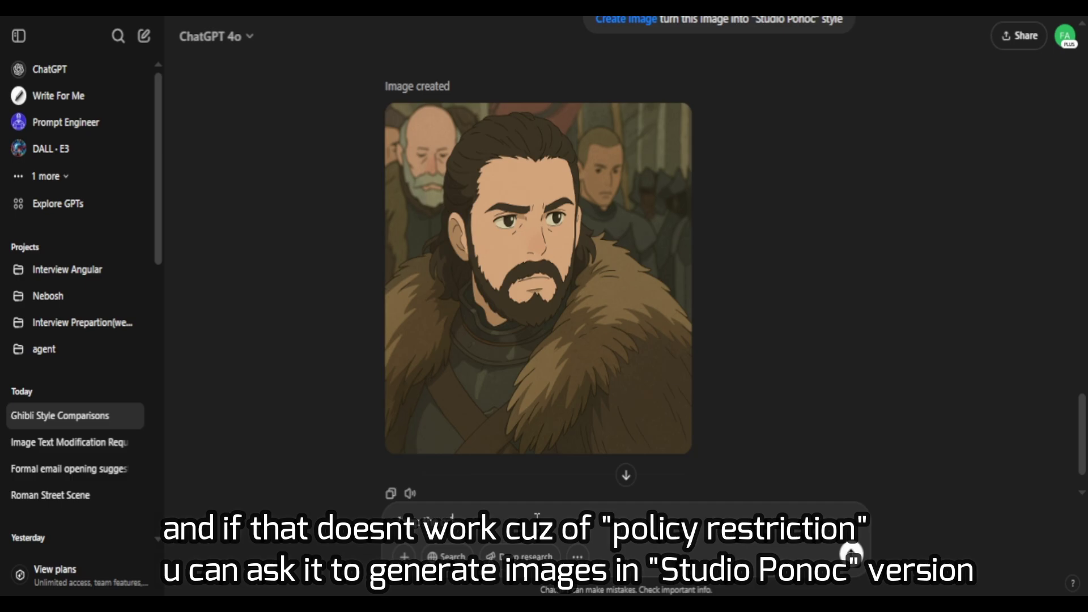
type("keep the originalImage")
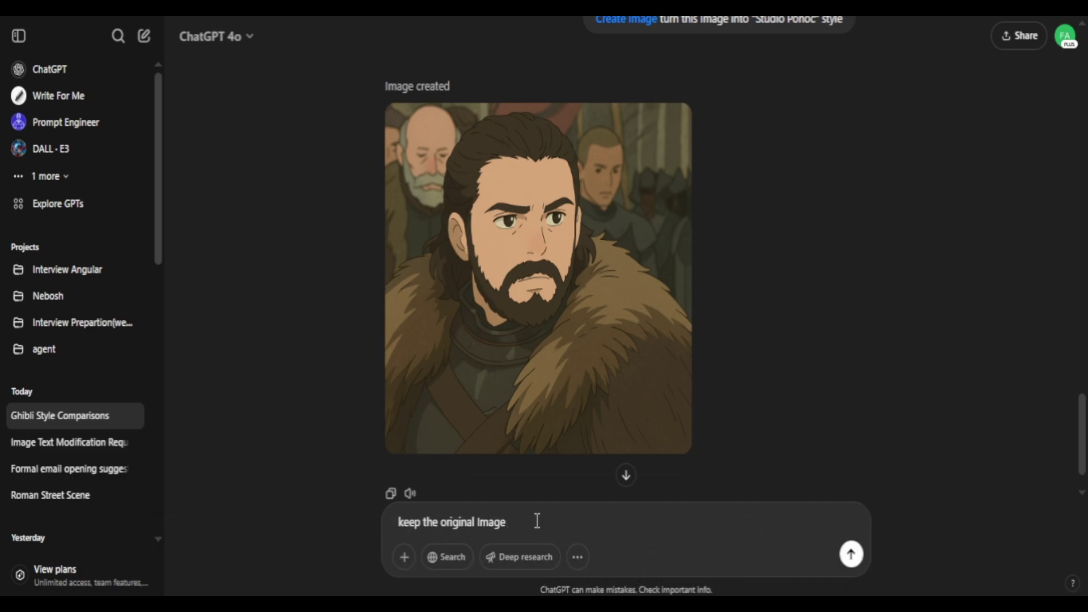